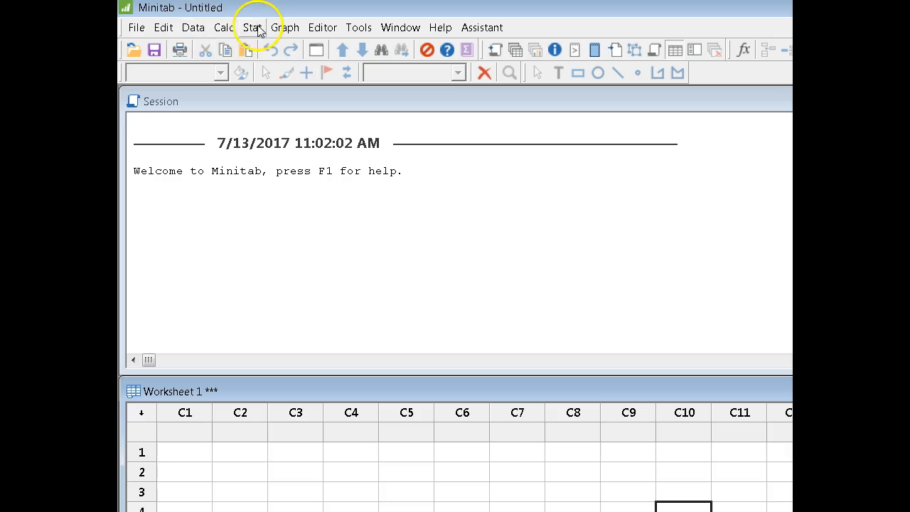
# Start a 1 Proportion analysis from the basic statistics and set its data source to Summarized data.
pyautogui.click(252, 28)
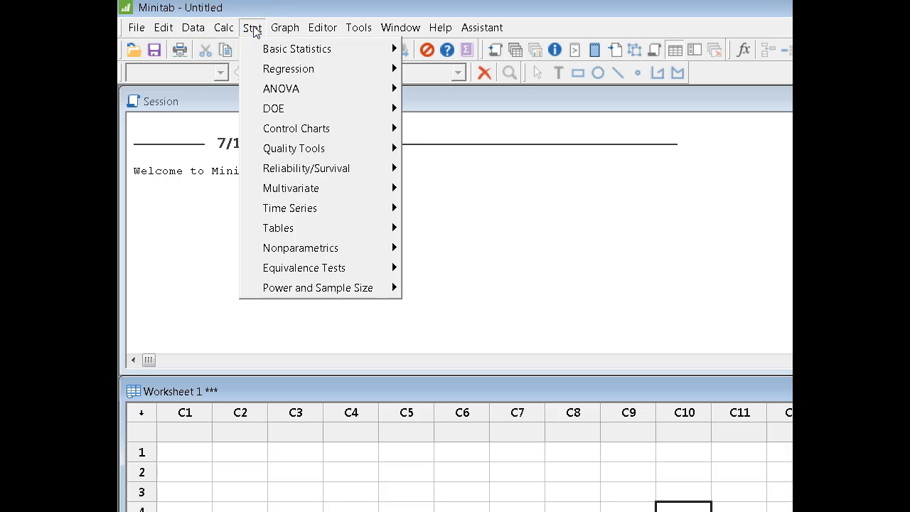
pyautogui.click(273, 48)
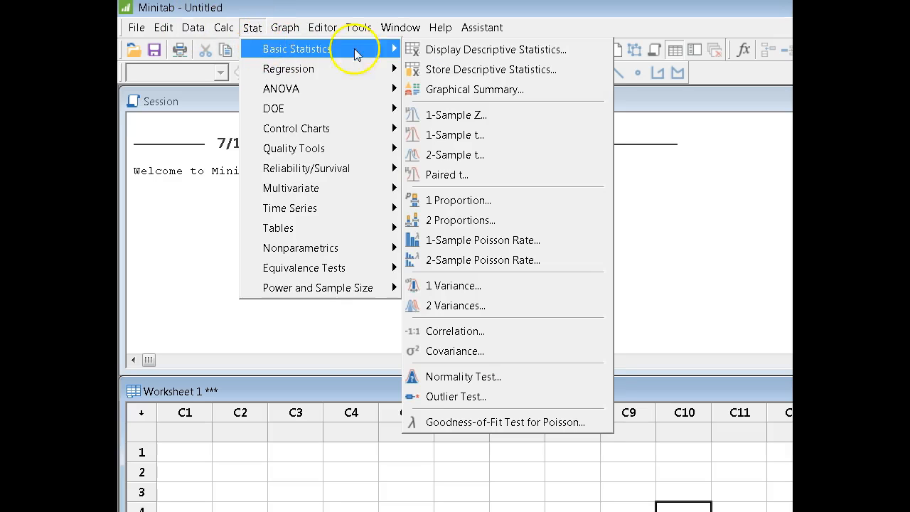
pyautogui.click(489, 199)
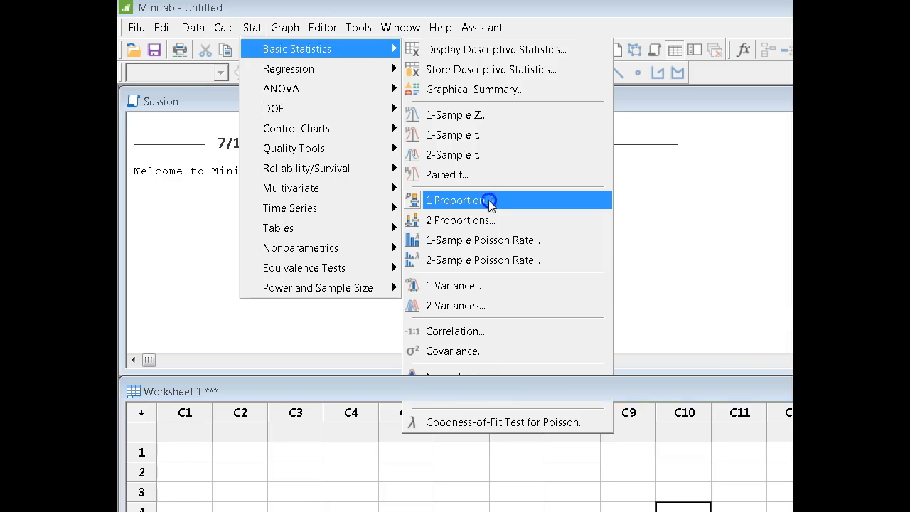
pyautogui.moveTo(755, 237); pyautogui.dragTo(355, 167)
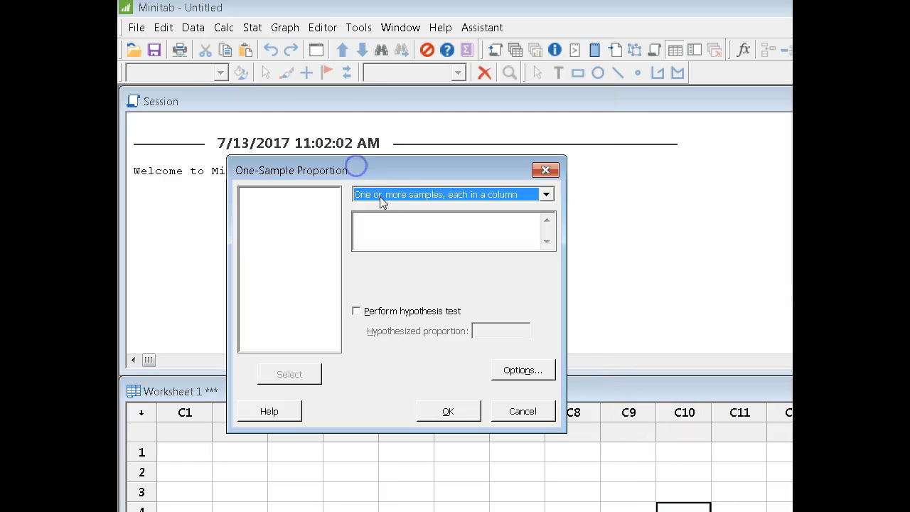
pyautogui.click(545, 196)
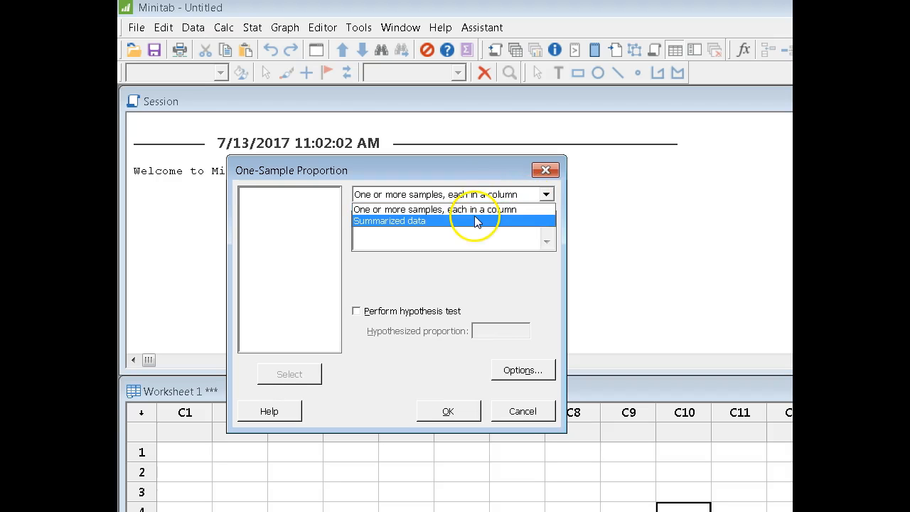
pyautogui.click(399, 220)
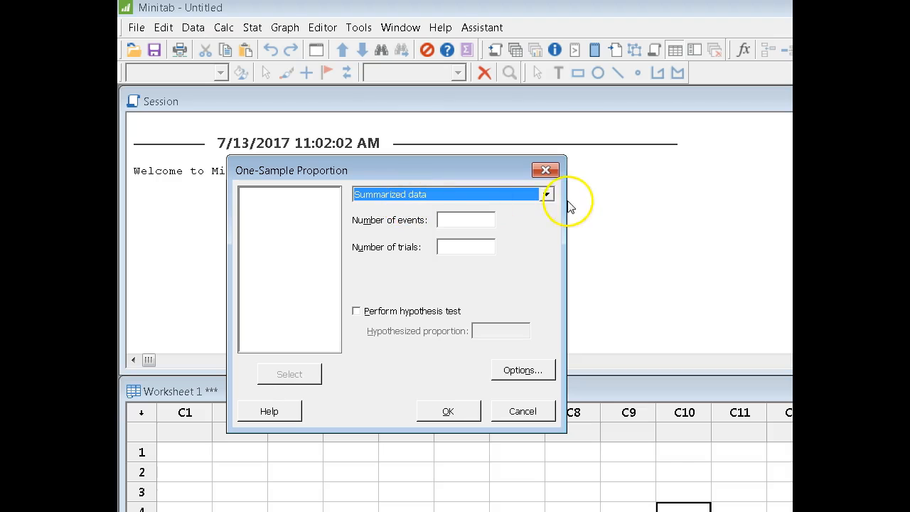
# Enter 600 as the number of events and 800 as the number of trials for the one-sample proportion.
pyautogui.click(461, 222)
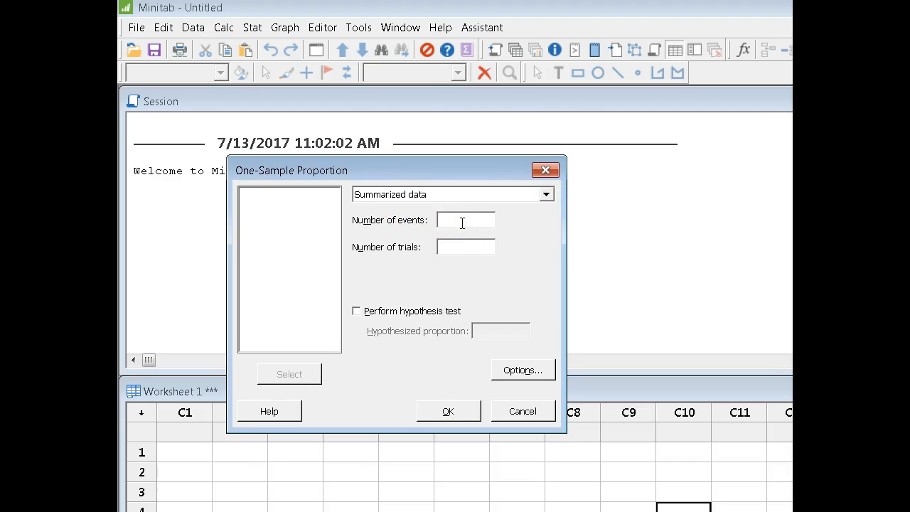
pyautogui.click(473, 247)
pyautogui.write('800')
pyautogui.click(465, 220)
pyautogui.write('600')
pyautogui.click(464, 248)
pyautogui.click(466, 220)
pyautogui.click(466, 246)
pyautogui.click(466, 219)
# Set the confidence level in the one-sample proportion options to 99.
pyautogui.click(537, 371)
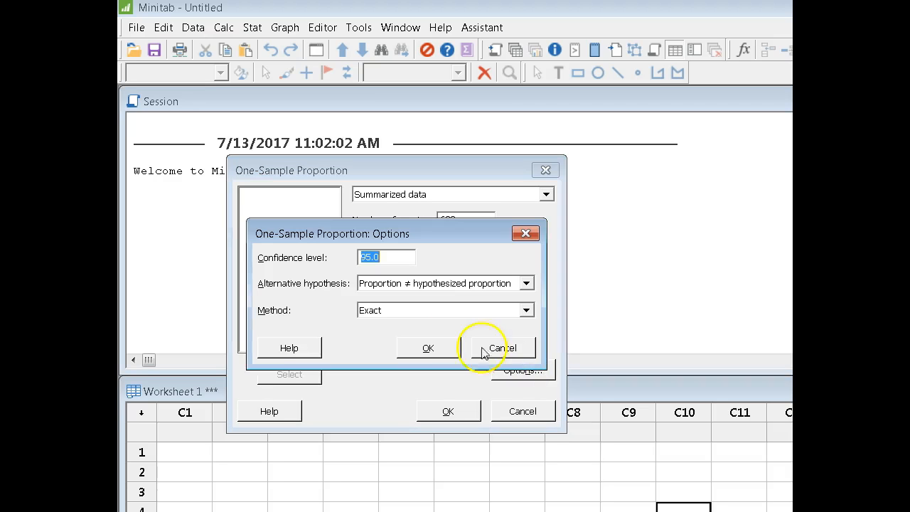
pyautogui.click(389, 255)
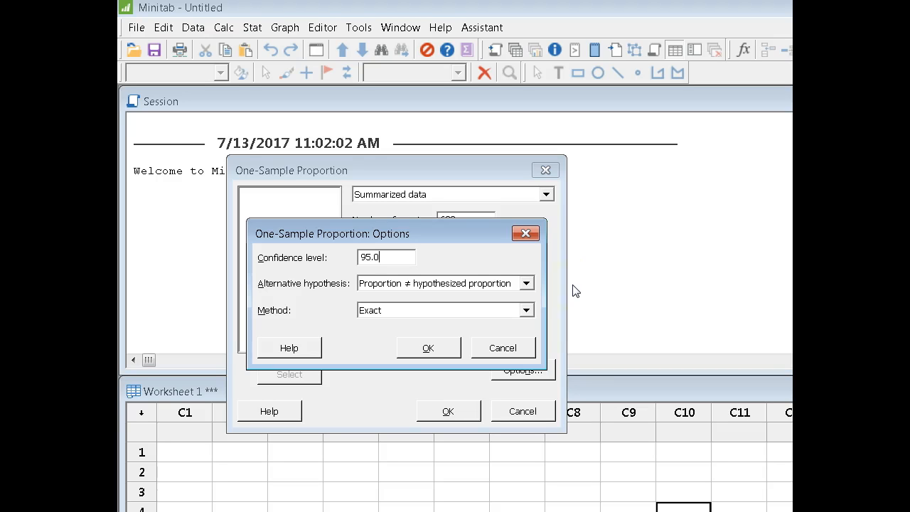
pyautogui.press('BackSpace')
pyautogui.press('BackSpace')
pyautogui.press('BackSpace')
pyautogui.write('99')
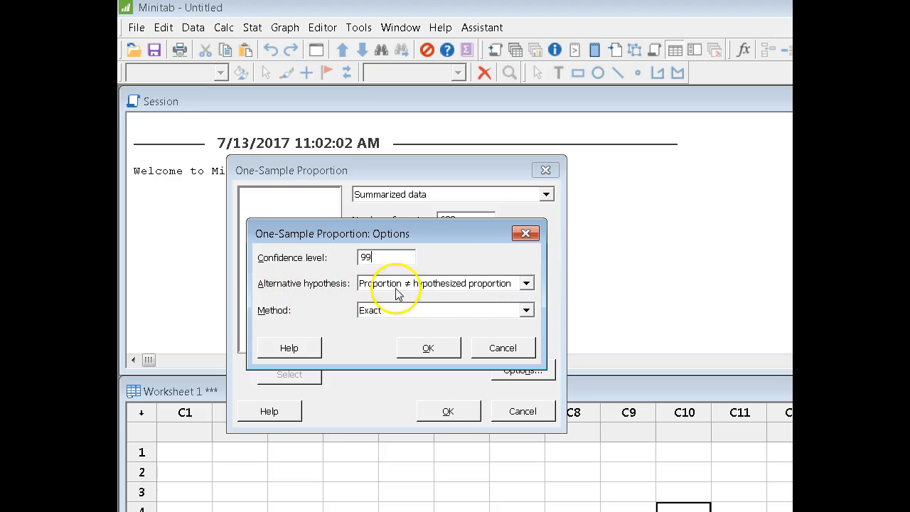
# Run the analysis with the alternative "Proportion ≠ hypothesized proportion" and the Normal approximation method.
pyautogui.click(526, 284)
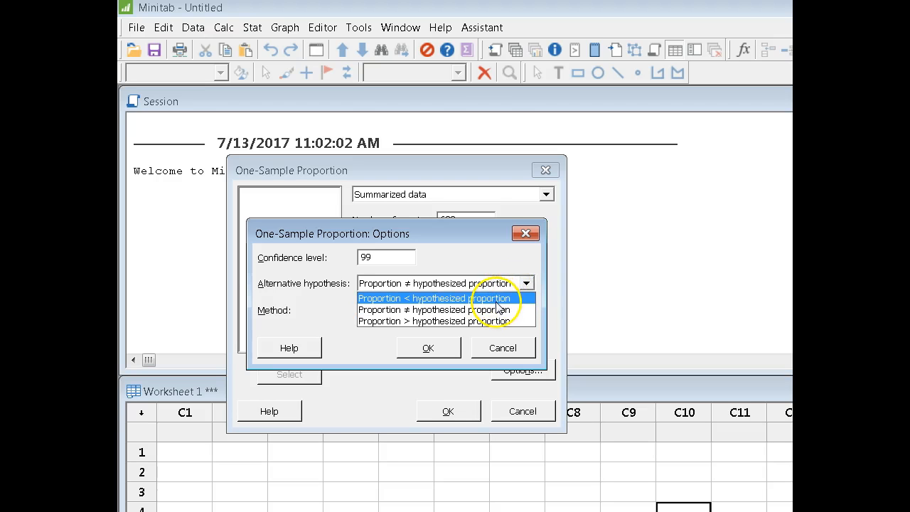
pyautogui.click(497, 310)
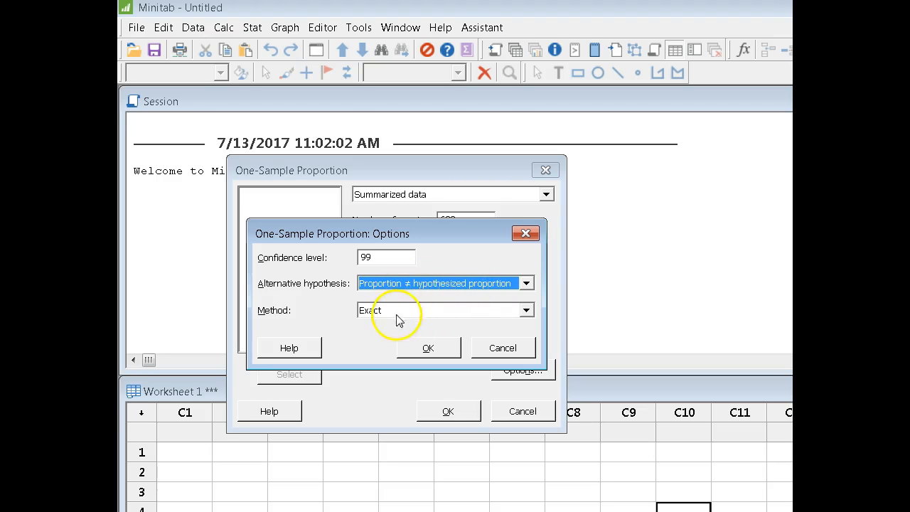
pyautogui.click(525, 311)
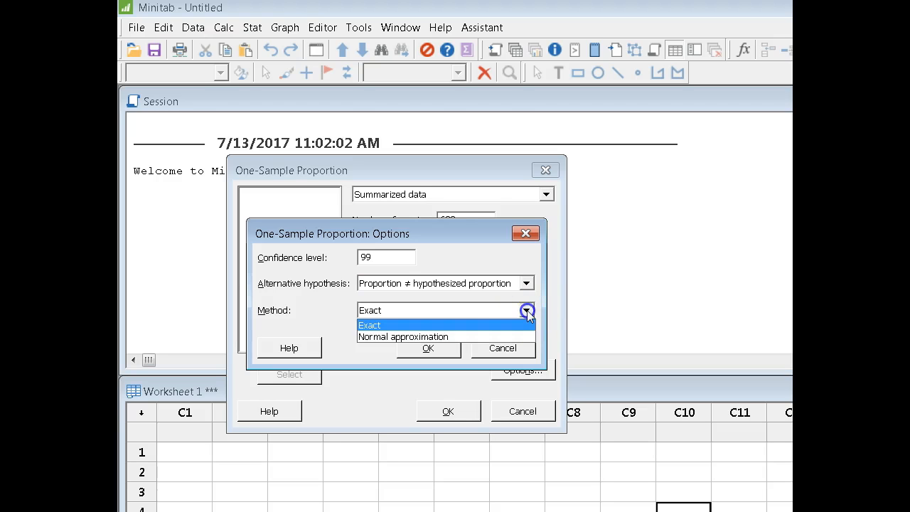
pyautogui.click(443, 335)
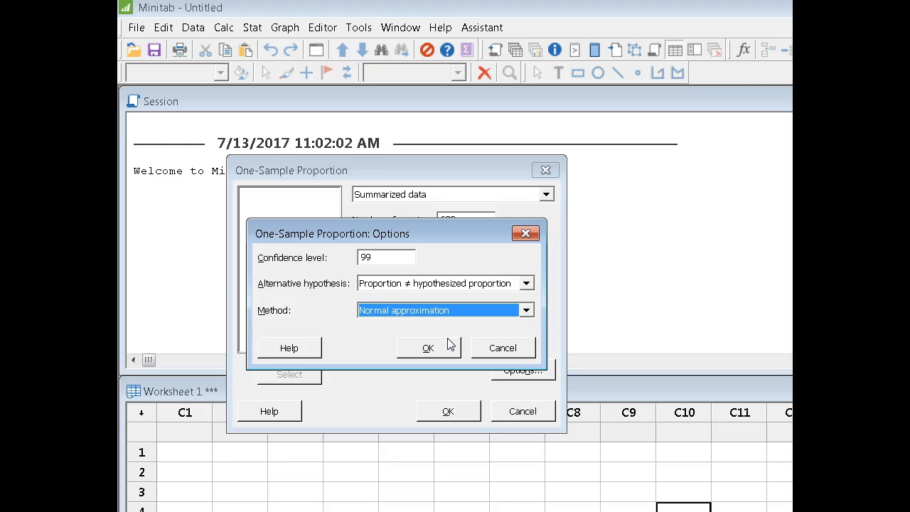
pyautogui.click(448, 344)
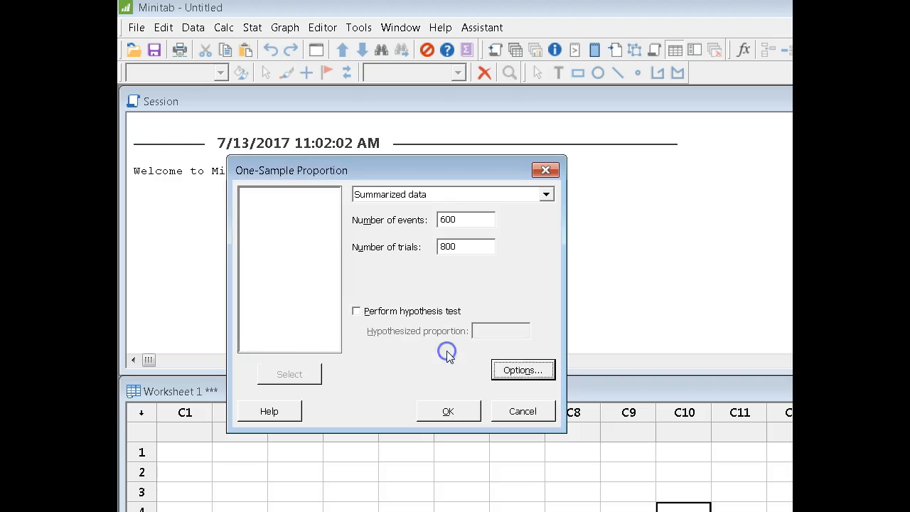
pyautogui.click(457, 411)
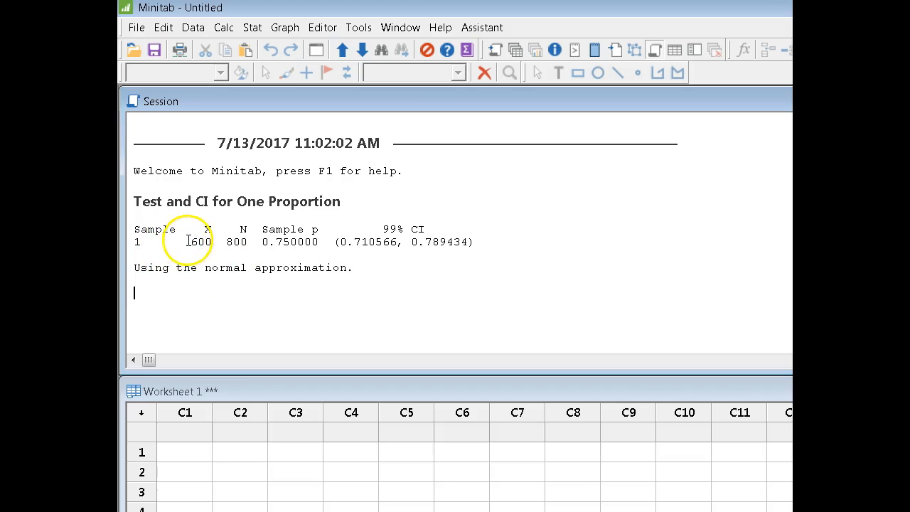
# Examine the event and trial counts, the sample proportion and the 99% confidence interval in the session output.
pyautogui.moveTo(188, 242); pyautogui.dragTo(247, 242)
pyautogui.click(445, 310)
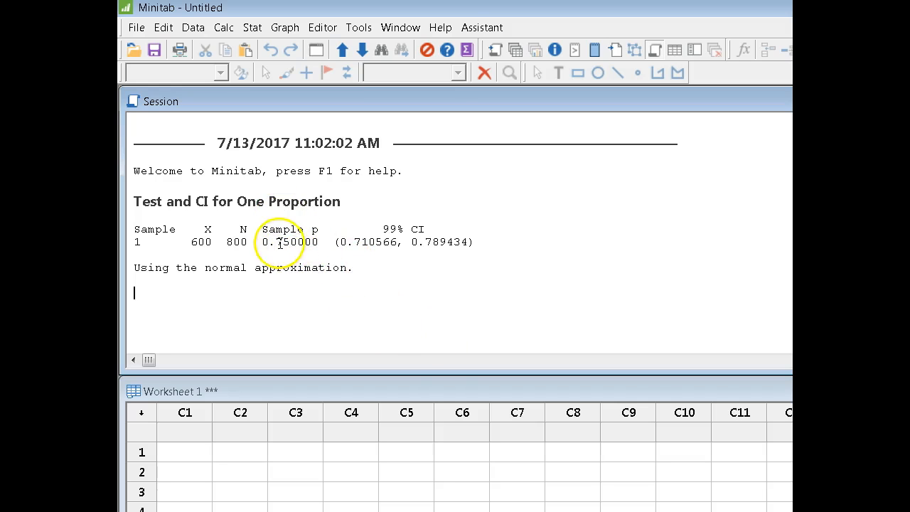
pyautogui.moveTo(262, 242); pyautogui.dragTo(321, 242)
pyautogui.click(350, 267)
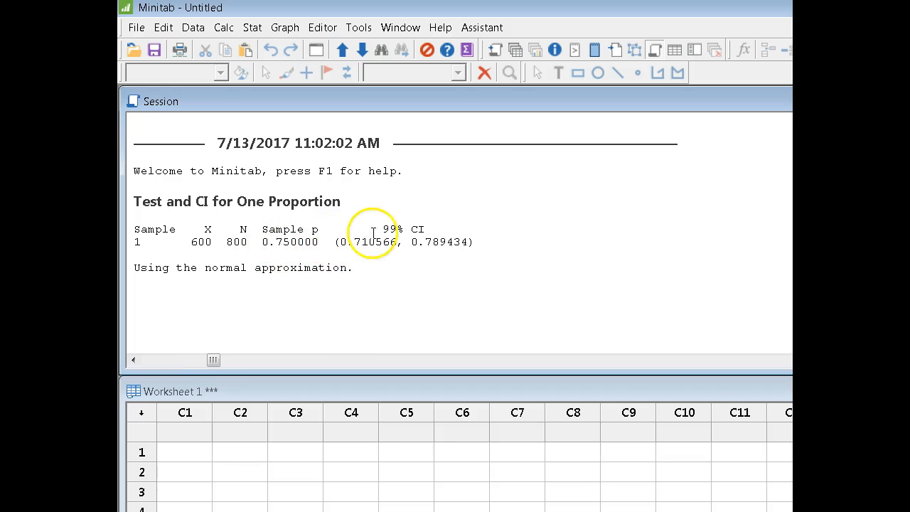
pyautogui.moveTo(376, 229); pyautogui.dragTo(430, 229)
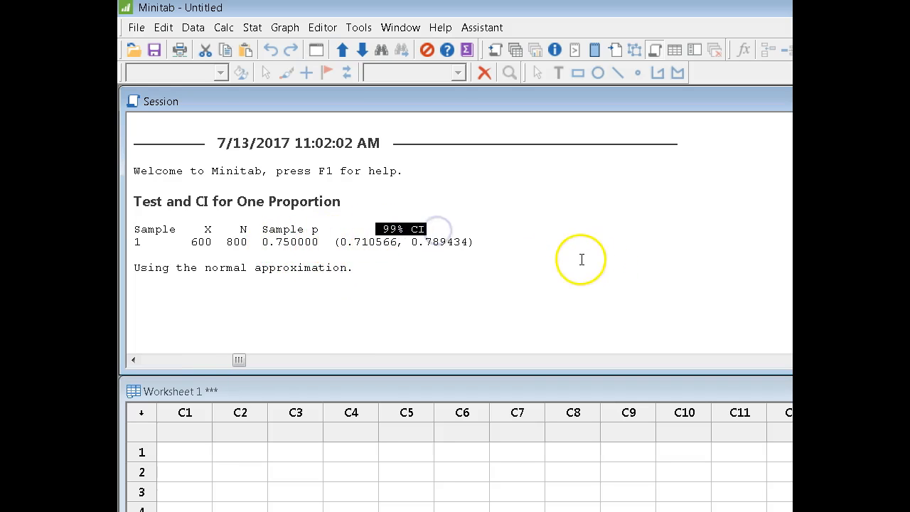
pyautogui.click(534, 249)
pyautogui.moveTo(334, 241); pyautogui.dragTo(469, 243)
pyautogui.click(503, 241)
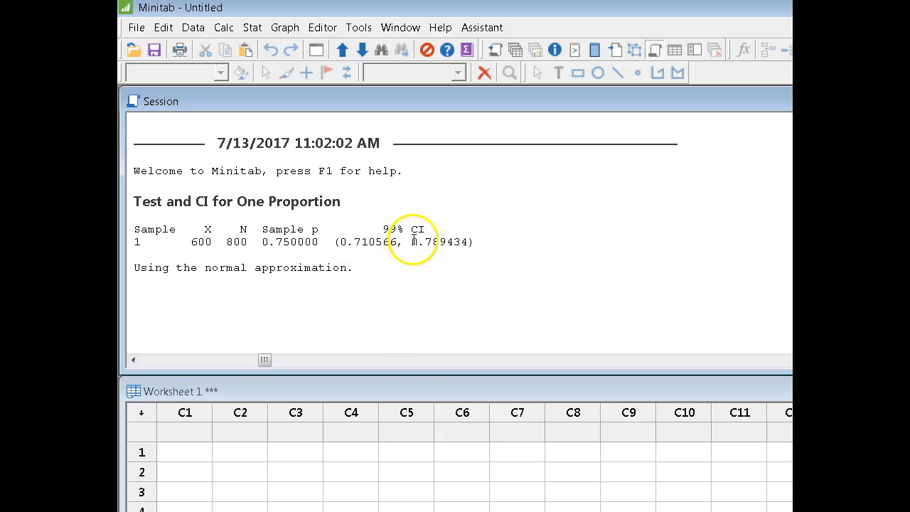
pyautogui.click(486, 246)
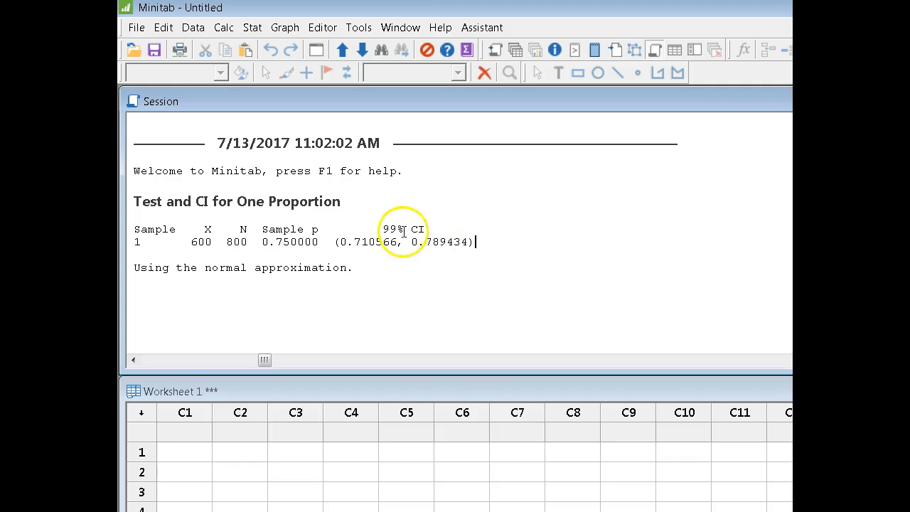
pyautogui.click(498, 245)
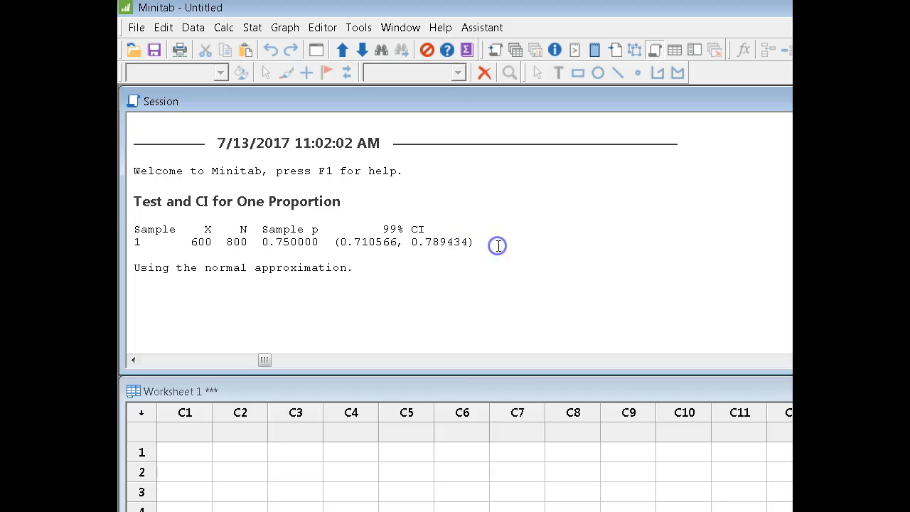